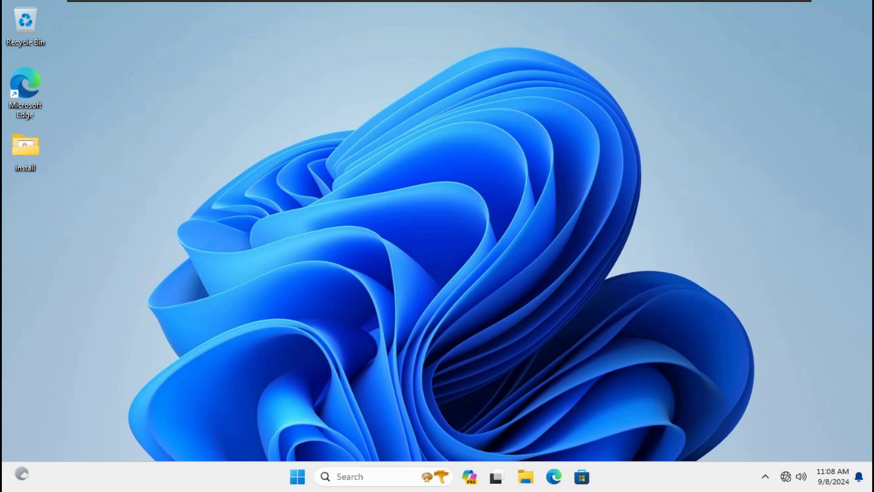
- Run System Information as administrator, check the computer's BIOS Mode, and close the report
click(360, 476)
text(info)
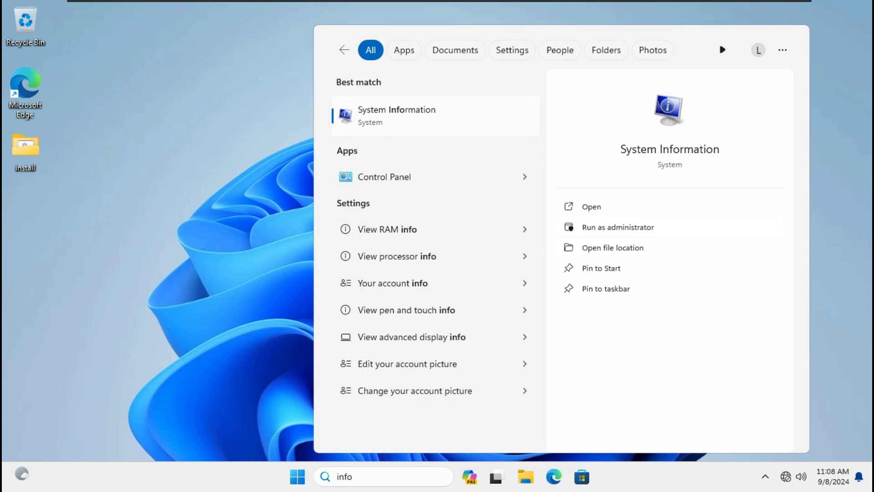
click(618, 227)
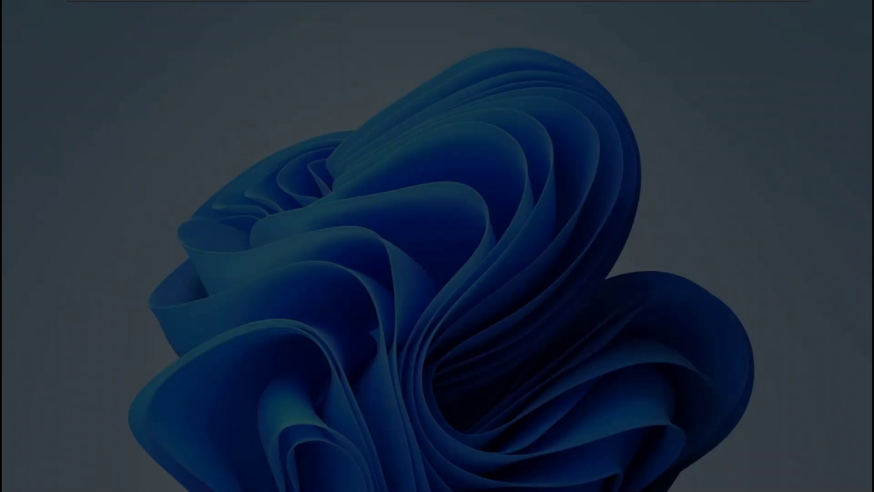
click(374, 339)
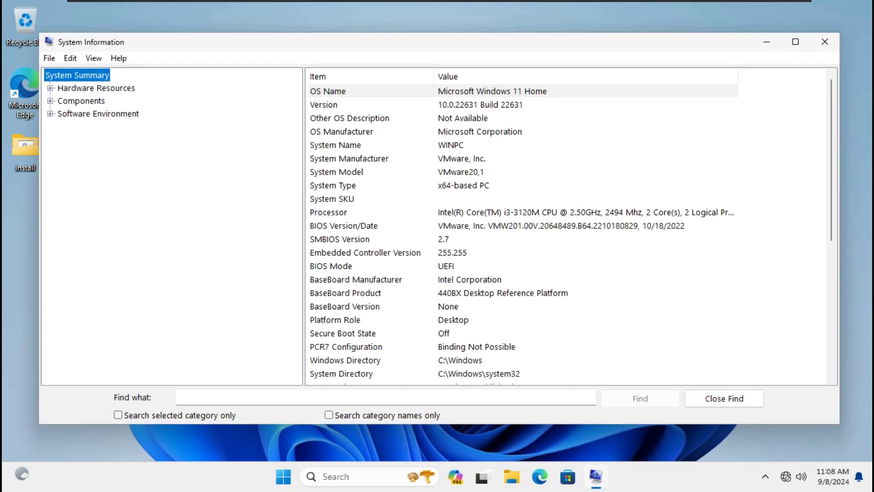
click(331, 266)
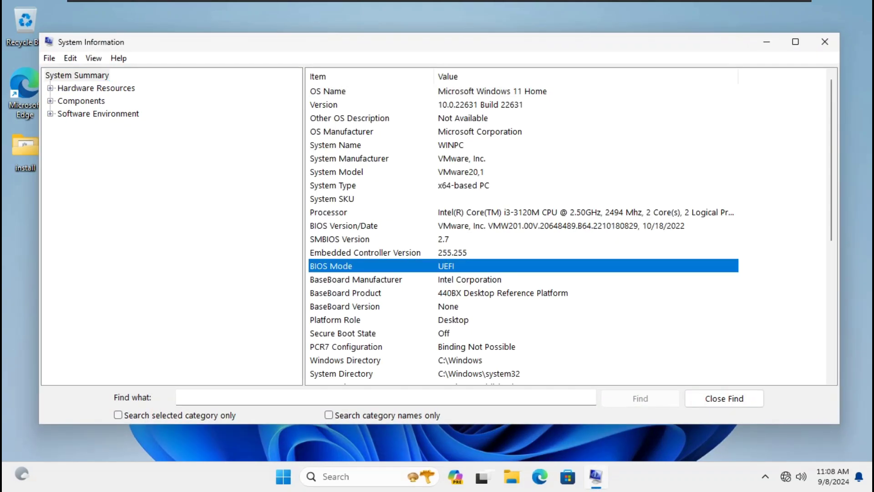
click(824, 42)
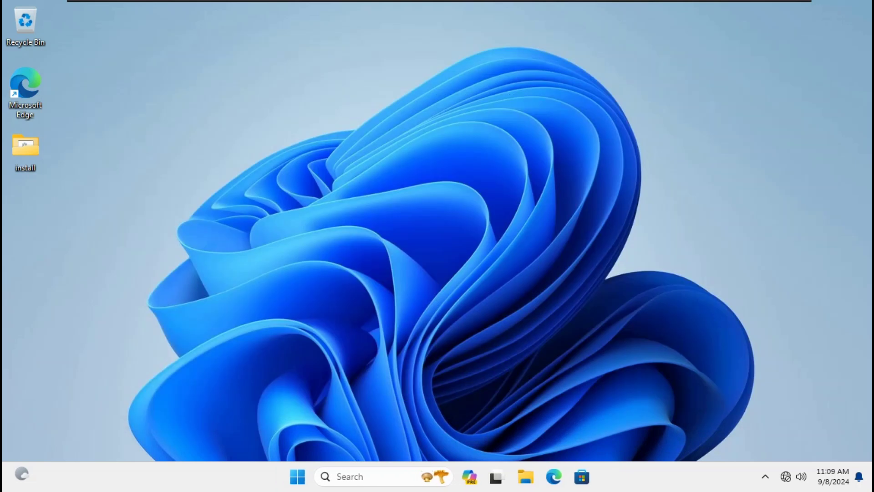
- Run the setup batch file from the desktop's install folder as administrator and continue with this Grub2Win installer version
double_click(25, 150)
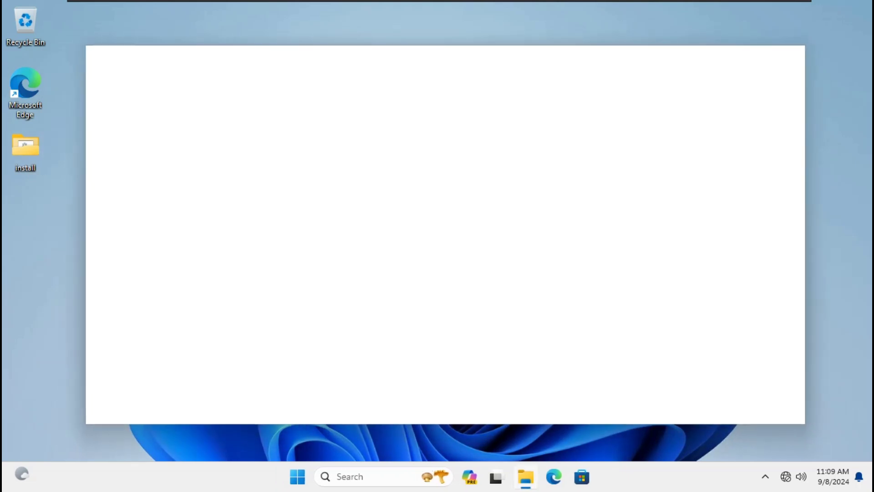
right_click(228, 363)
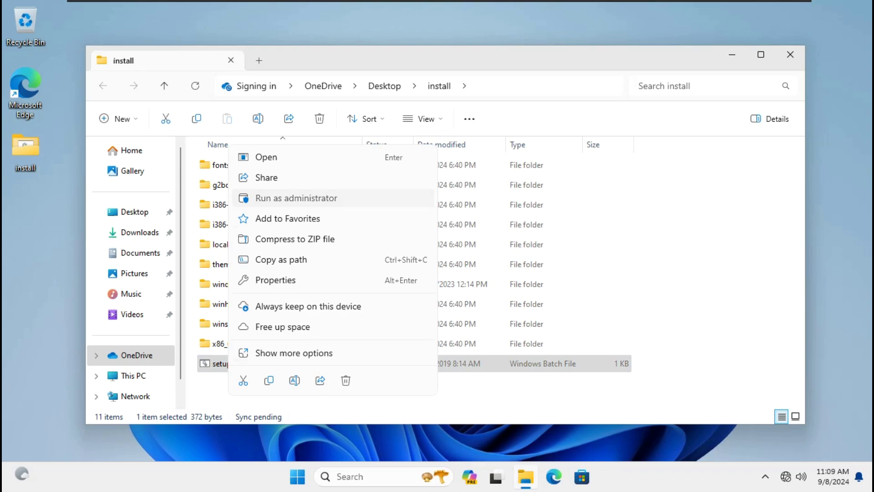
click(295, 197)
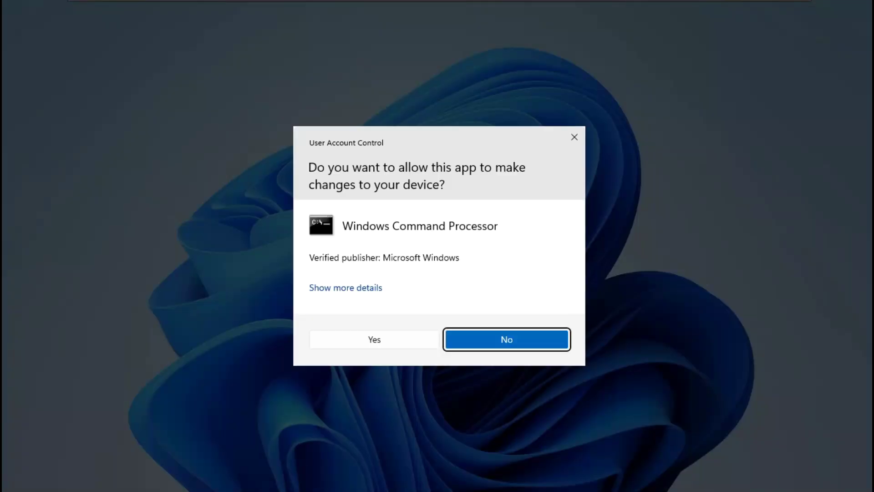
click(374, 339)
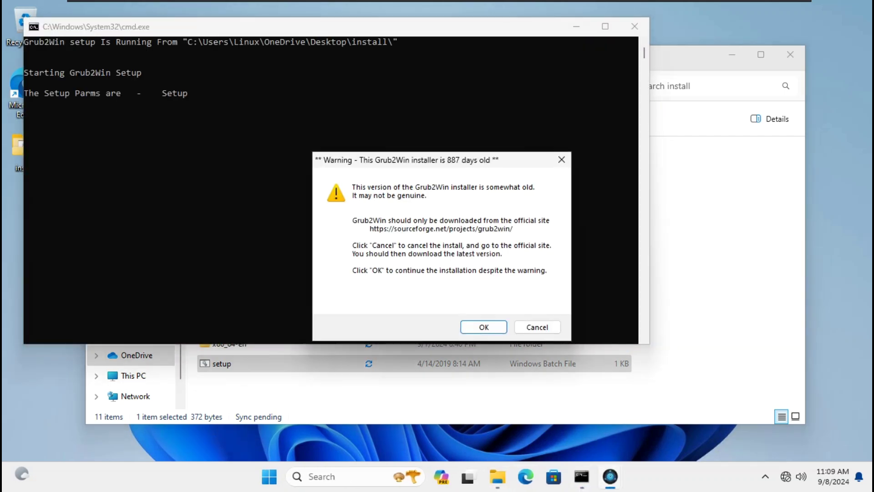
key(Return)
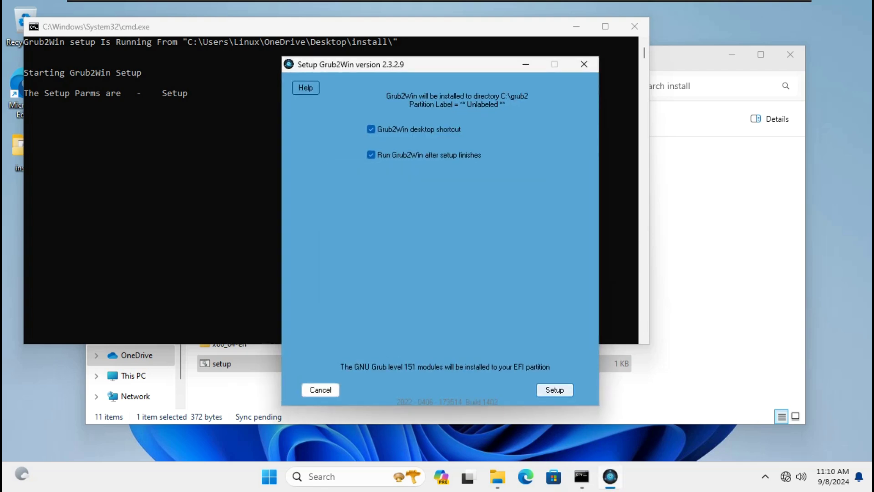
- Install Grub2Win to C:\grub2 with a desktop shortcut and automatic launch after setup, and close the setup program
key(Return)
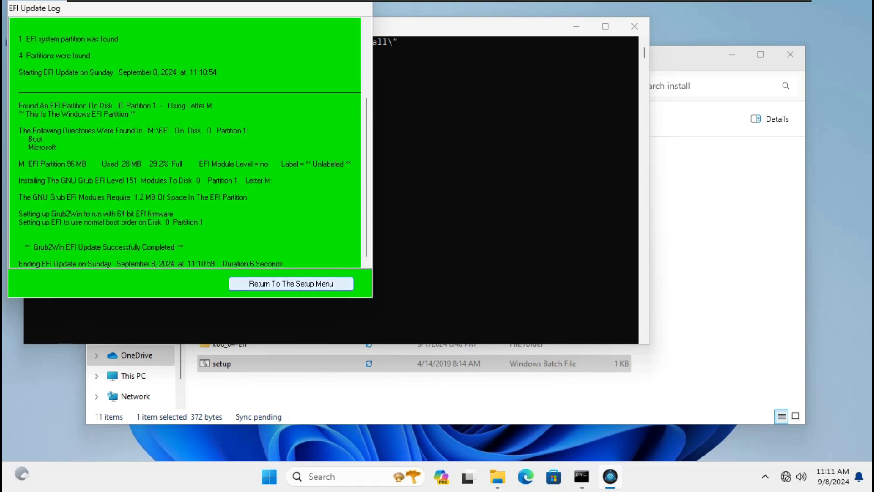
key(Return)
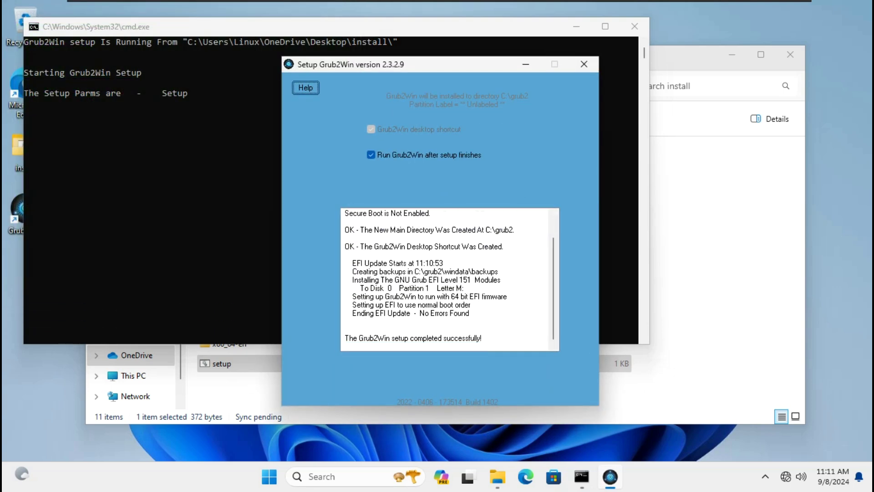
click(444, 314)
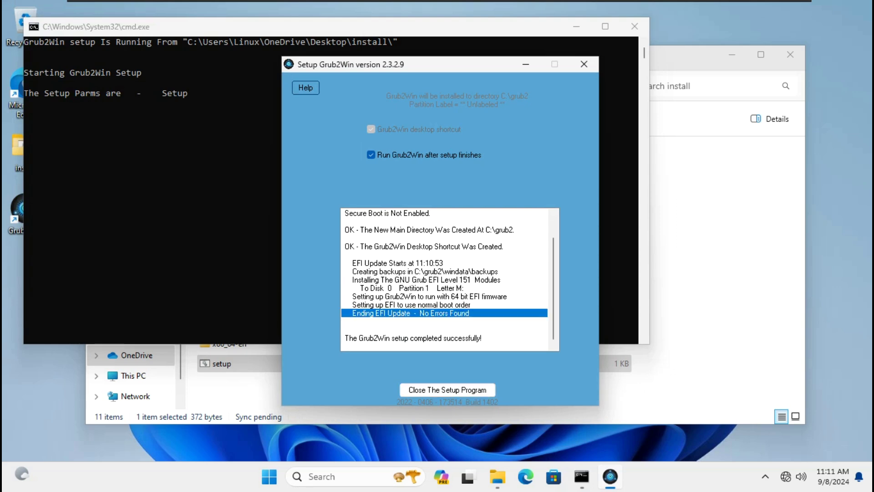
click(444, 305)
click(447, 390)
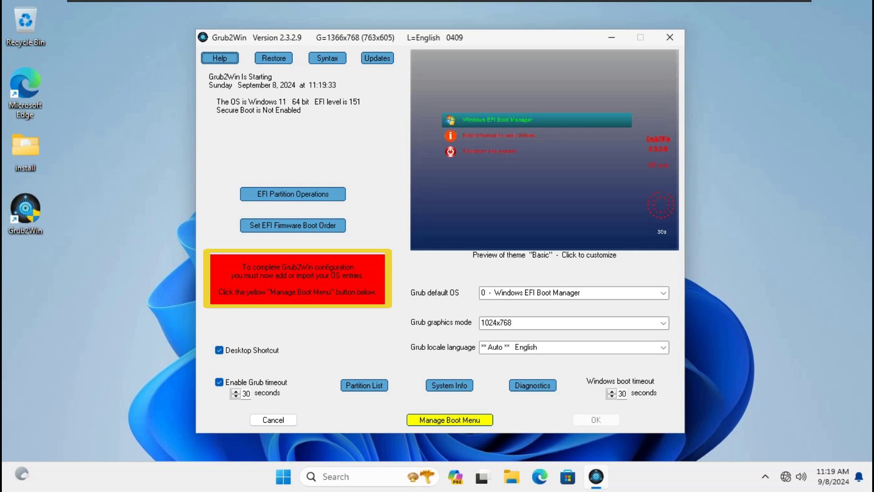
- Check the actions offered for the EFI partition in EFI Partition Operations and leave it at No Action
click(293, 194)
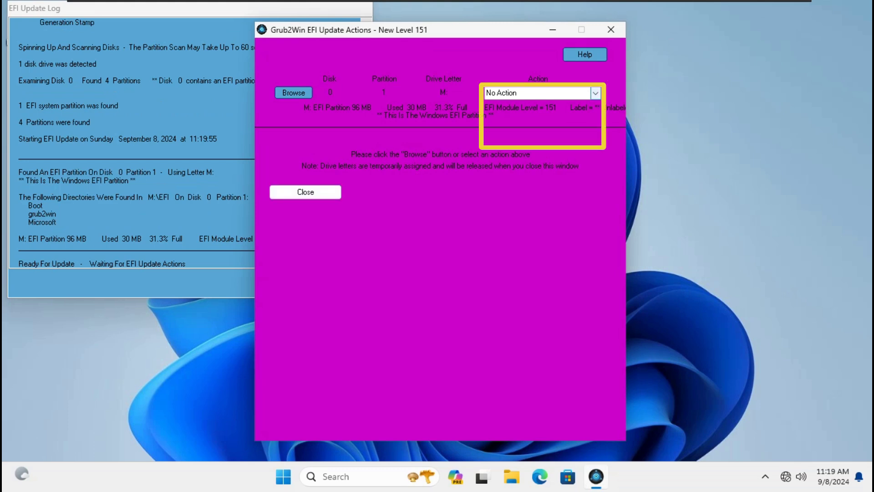
click(595, 93)
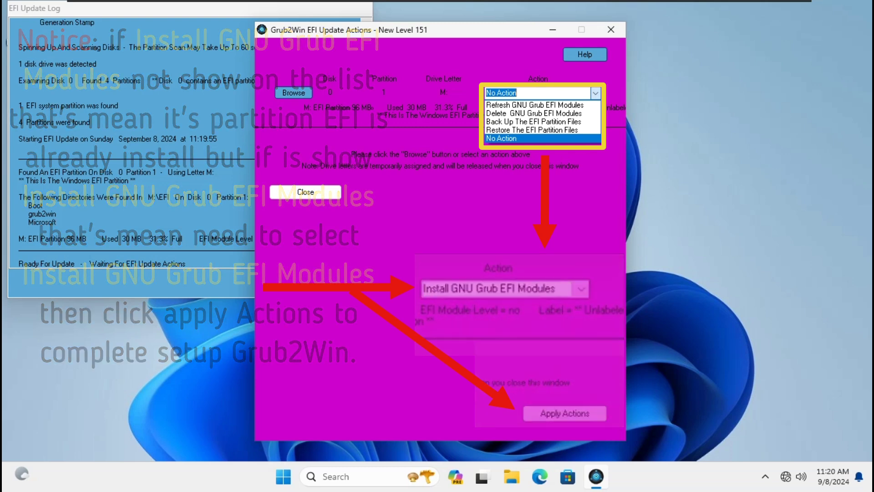
key(Escape)
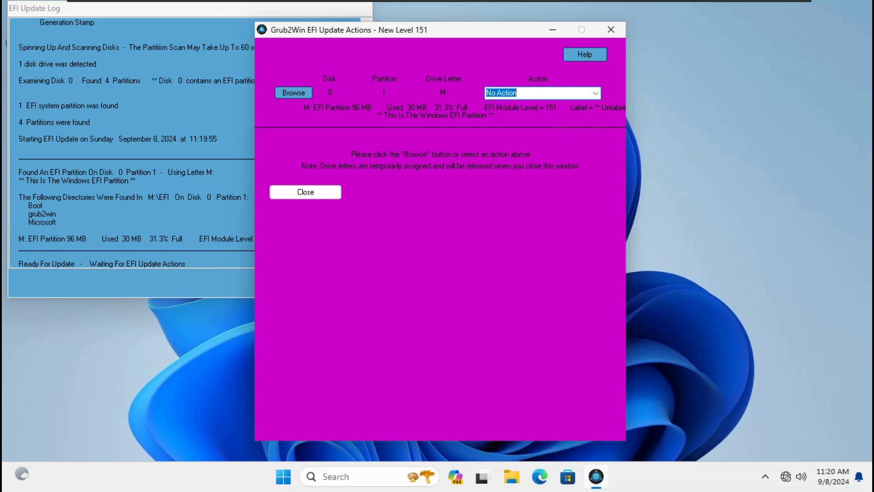
click(306, 192)
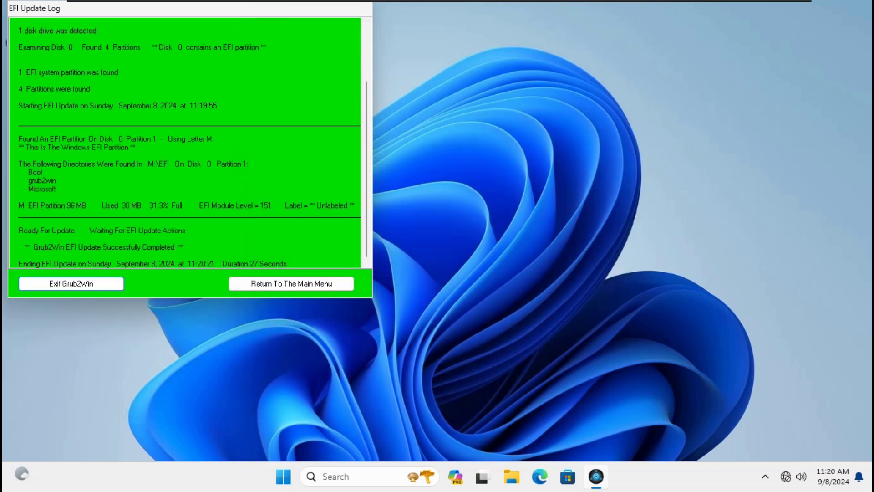
click(291, 284)
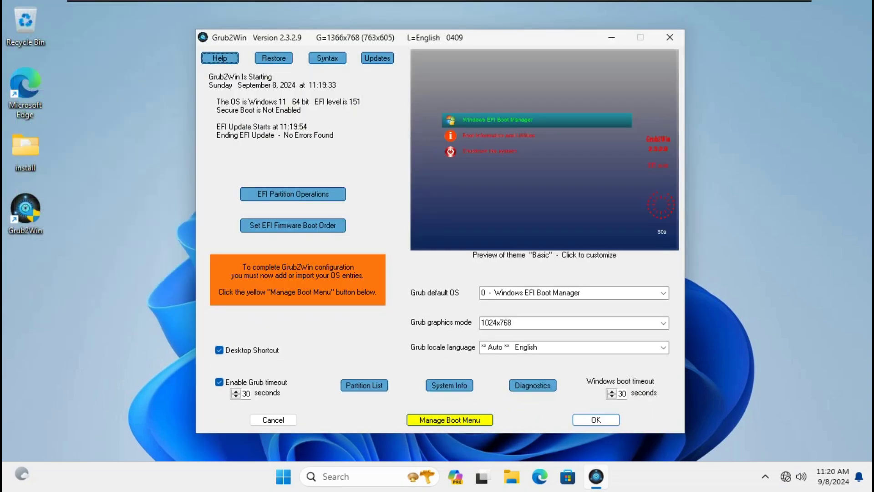
- Add a reboot entry titled Reboot Your System in menu slot 3 and apply the Grub2Win boot menu configuration
click(449, 419)
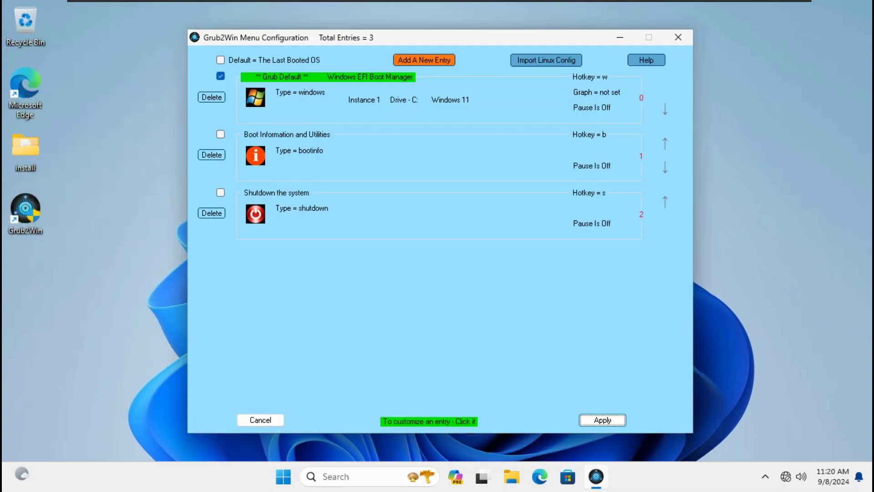
click(424, 61)
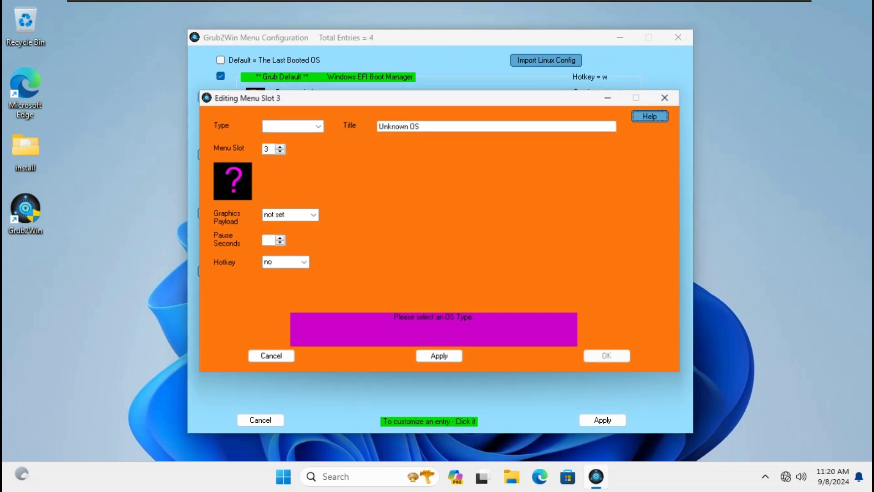
click(316, 125)
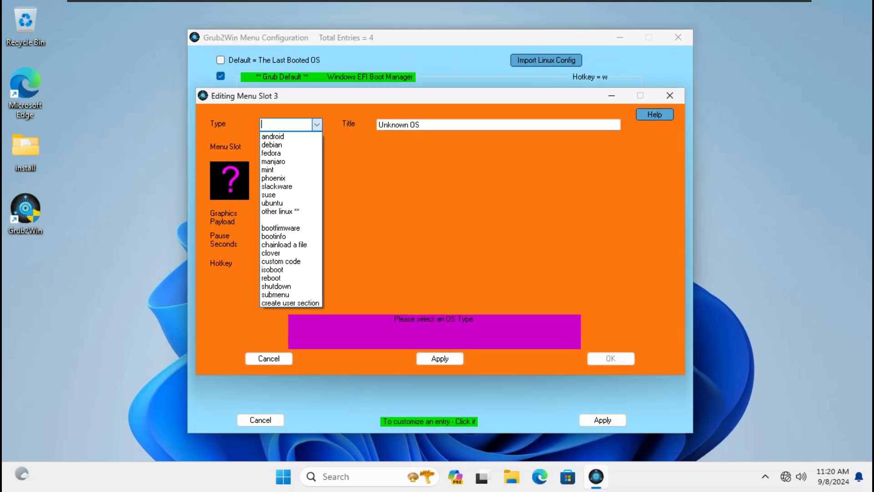
click(271, 278)
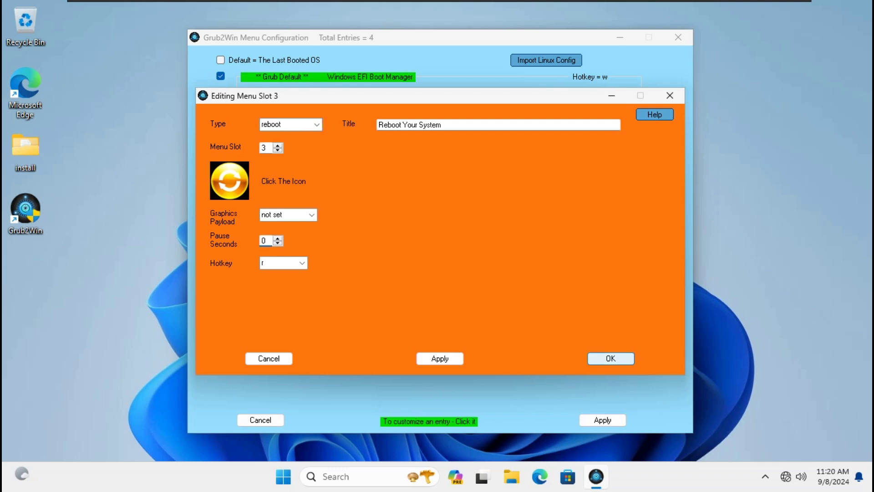
click(611, 359)
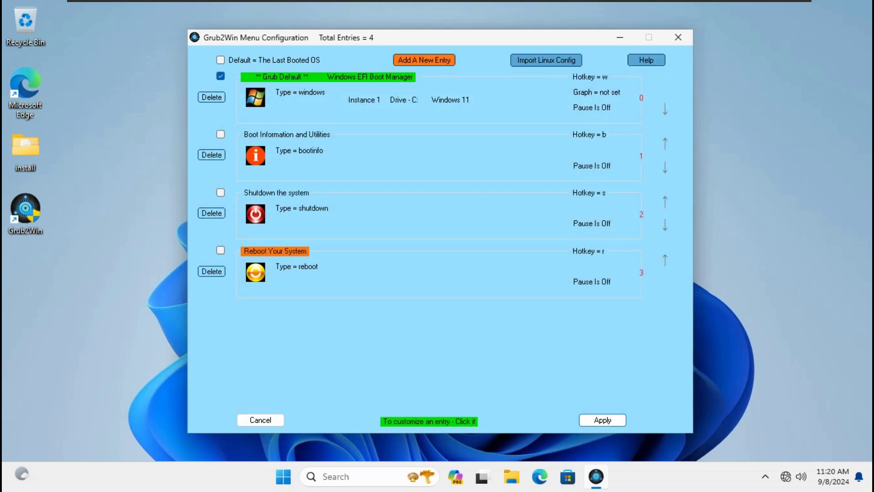
click(602, 420)
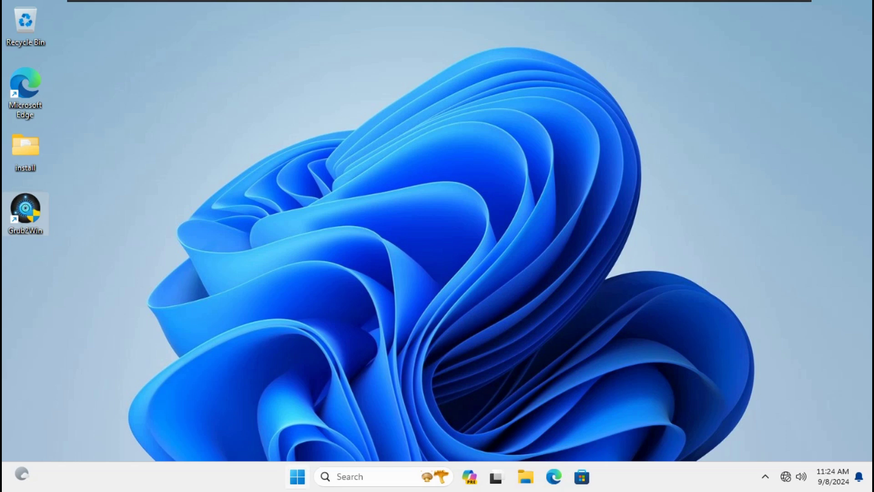
- Restart the computer into the firmware Boot Manager and boot the Grub2Win EFI - 64 Bit entry
click(297, 477)
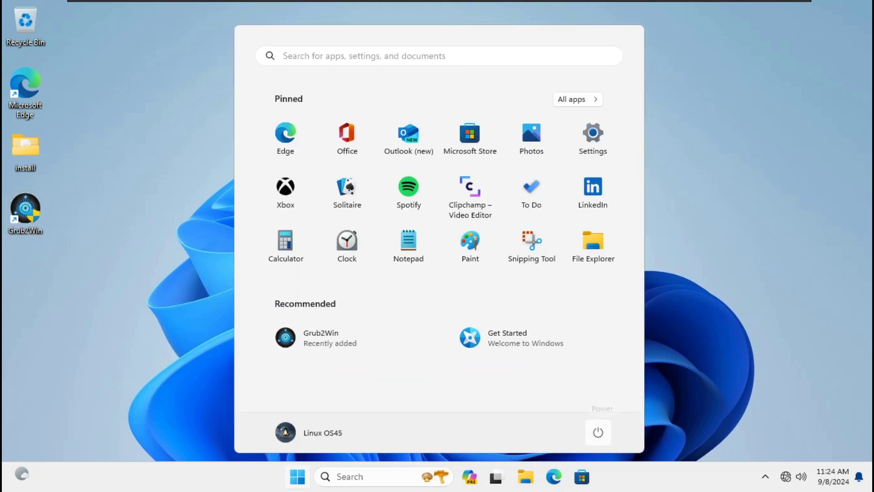
click(597, 432)
key(Escape)
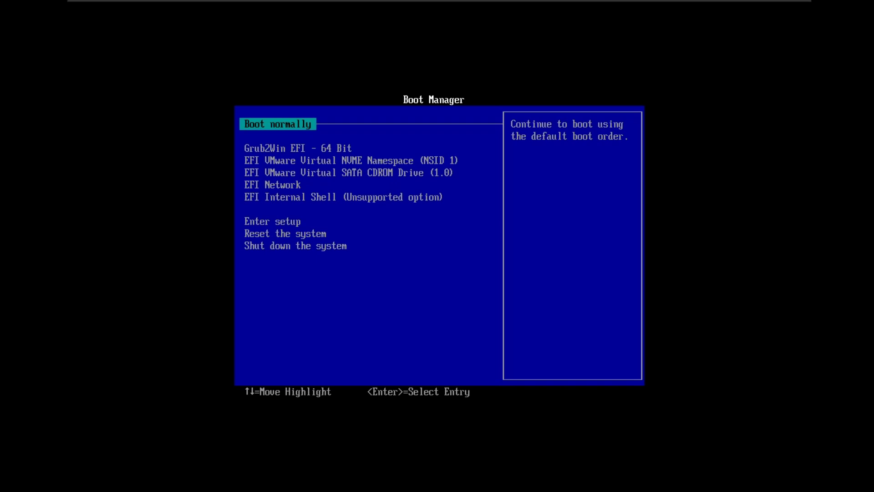
key(Down)
key(Return)
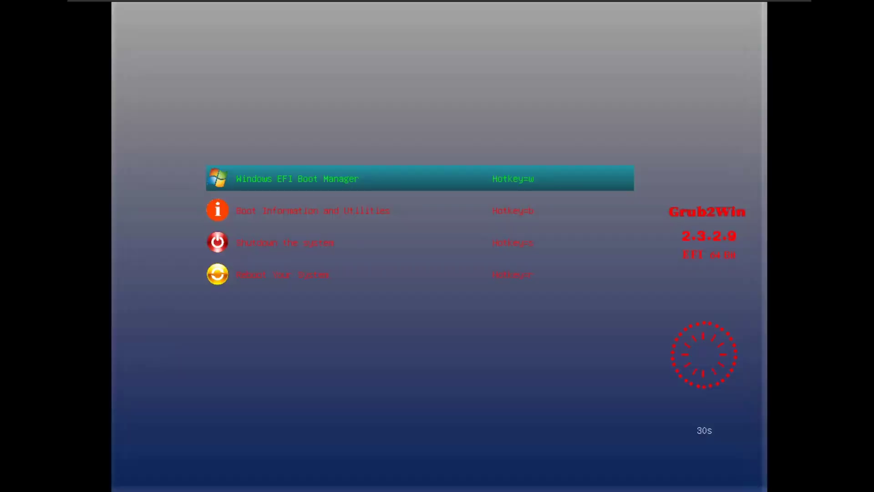
- Reboot the computer with the Reboot Your System entry of the Grub2Win boot menu
key(Down)
key(Down)
key(Down)
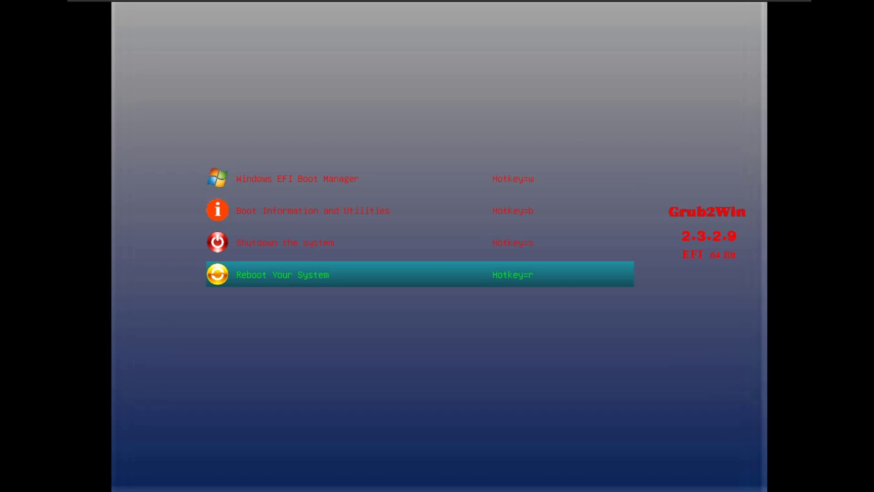
key(Return)
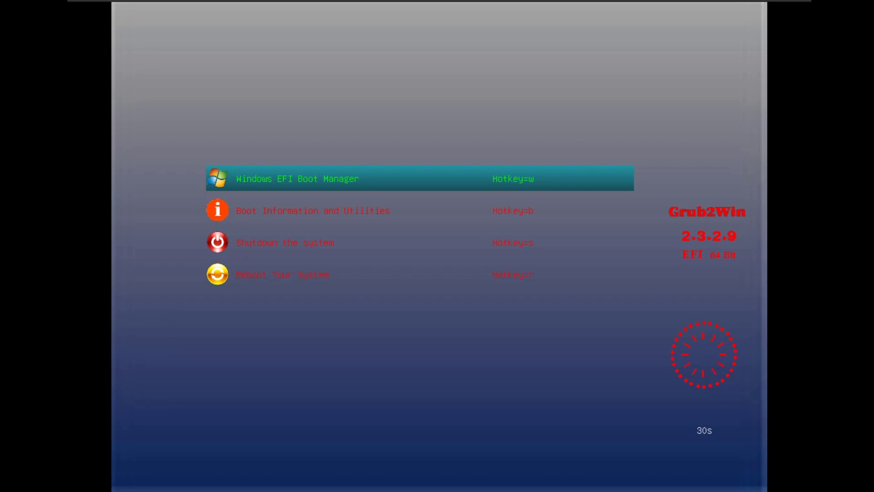
- Boot Windows from the Windows EFI Boot Manager entry and continue past the lock screen to the desktop
key(Return)
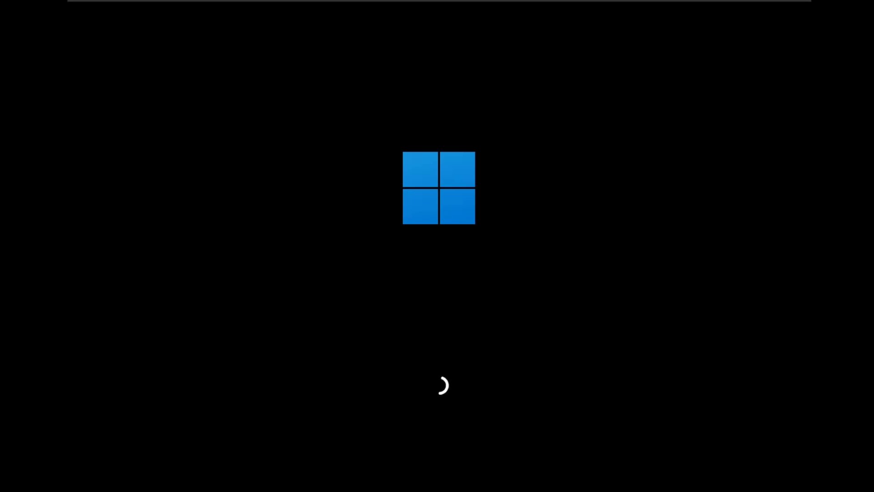
key(Return)
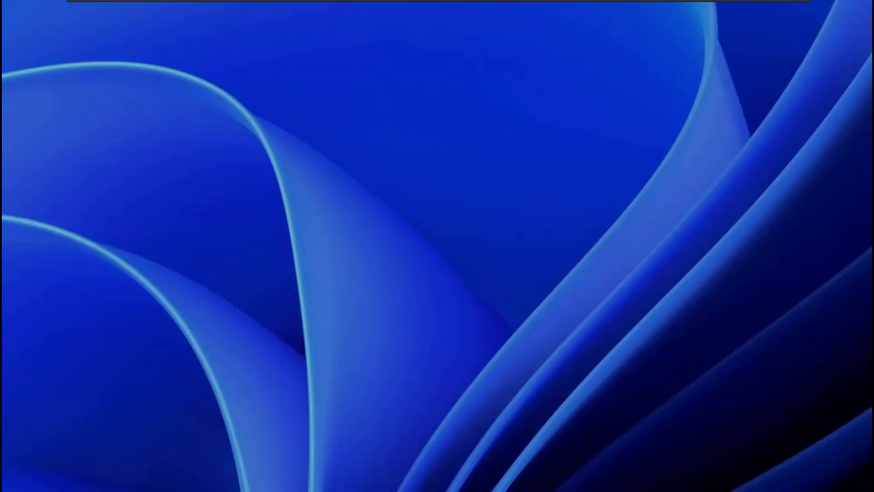
key(Return)
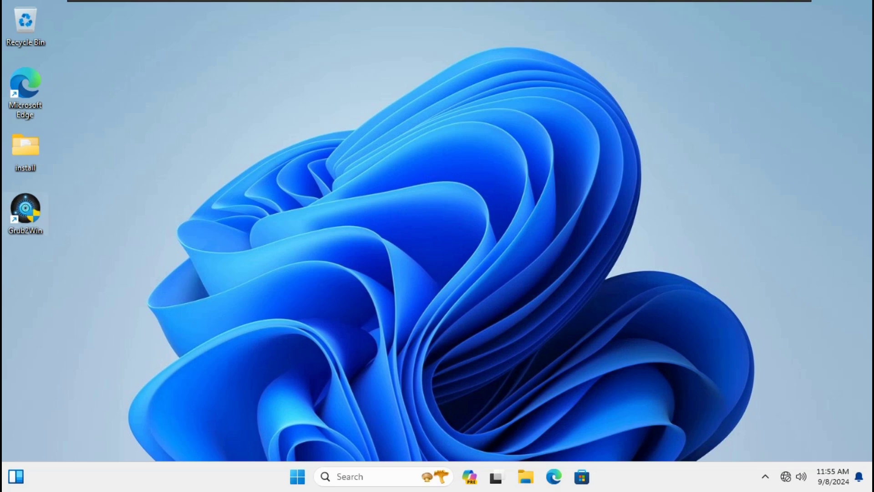
- Launch Grub2Win from its desktop shortcut and allow it to make changes to the device
double_click(31, 215)
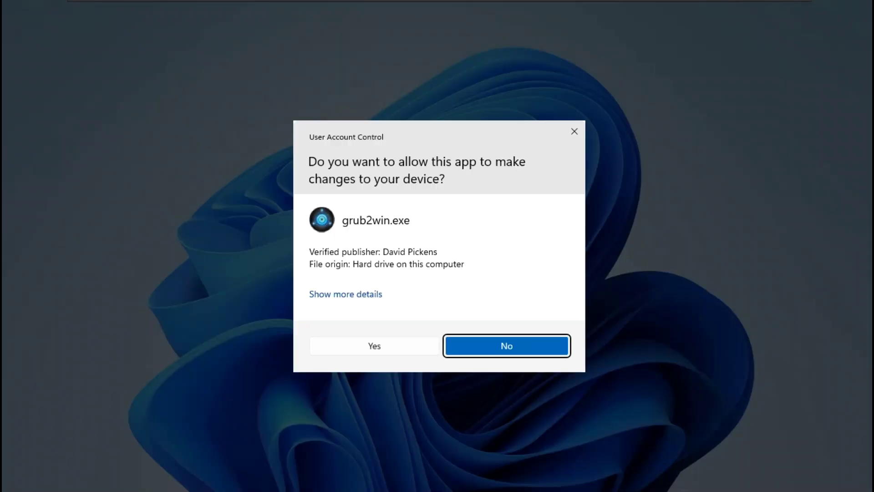
click(374, 346)
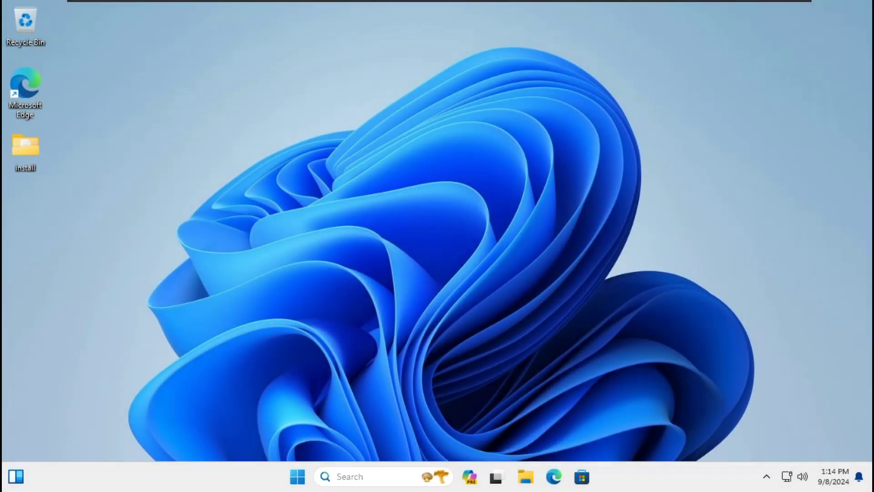
- Open System Information as administrator, check the BIOS Mode entry in the system summary, and close it
click(373, 476)
text(info)
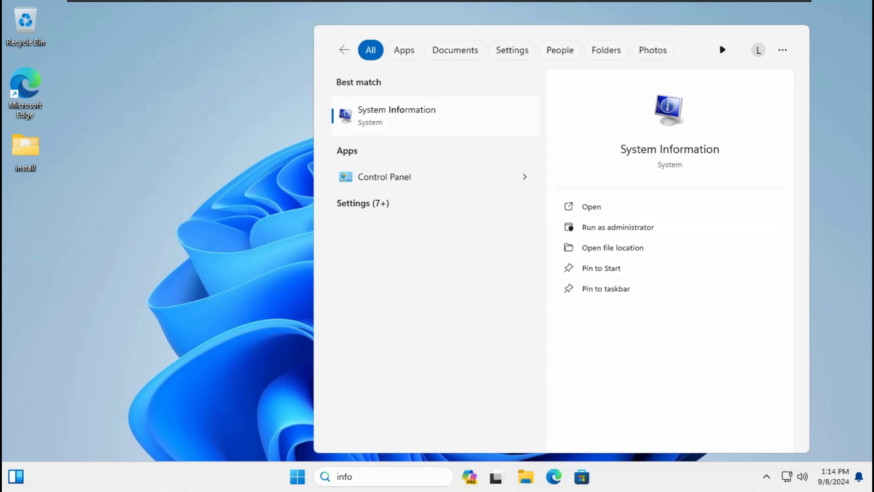
click(617, 228)
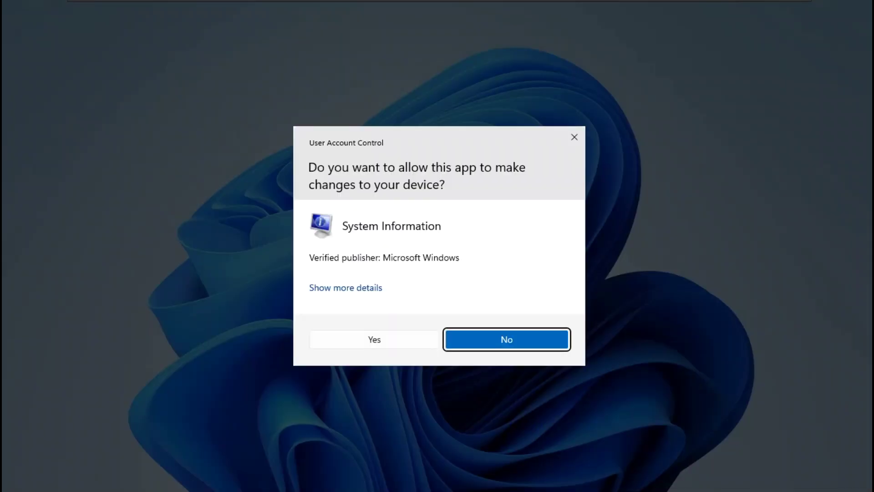
key(alt+y)
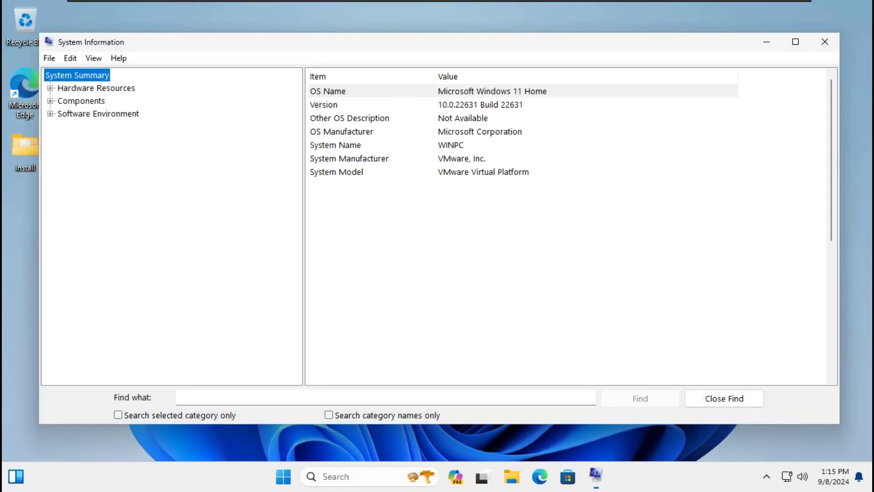
click(451, 266)
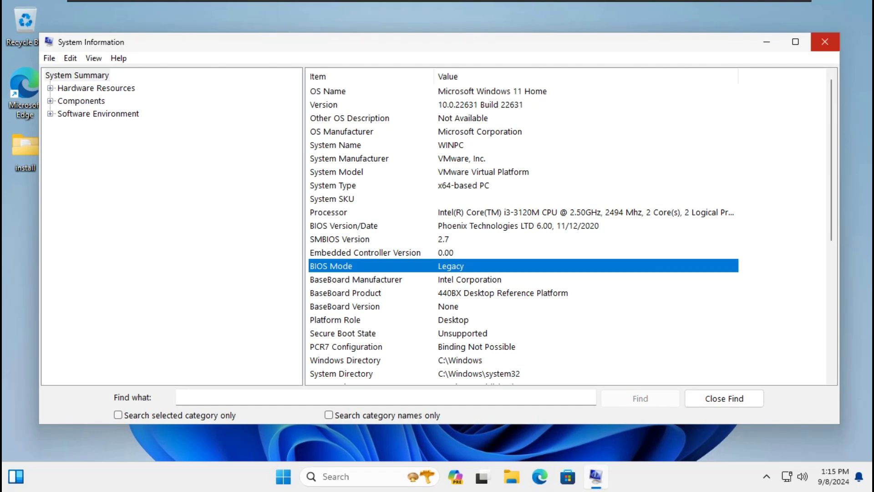
click(824, 41)
- Run the setup batch file from the desktop's install folder as administrator
double_click(26, 151)
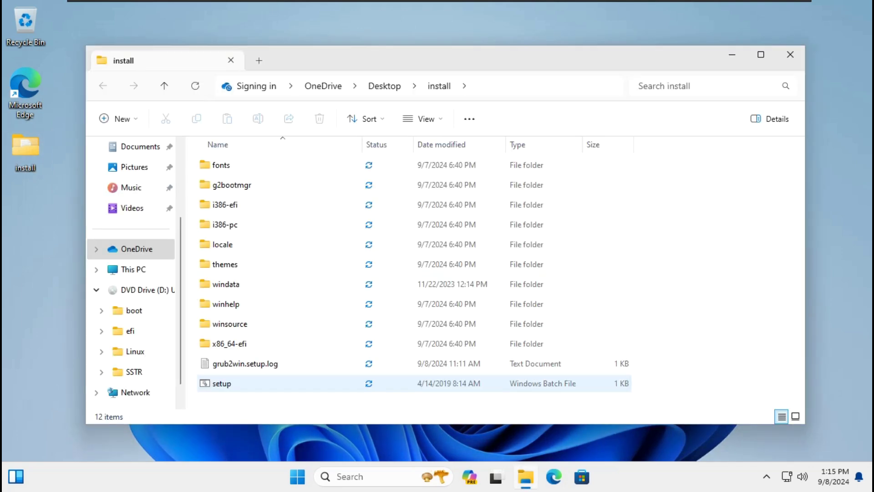
click(222, 383)
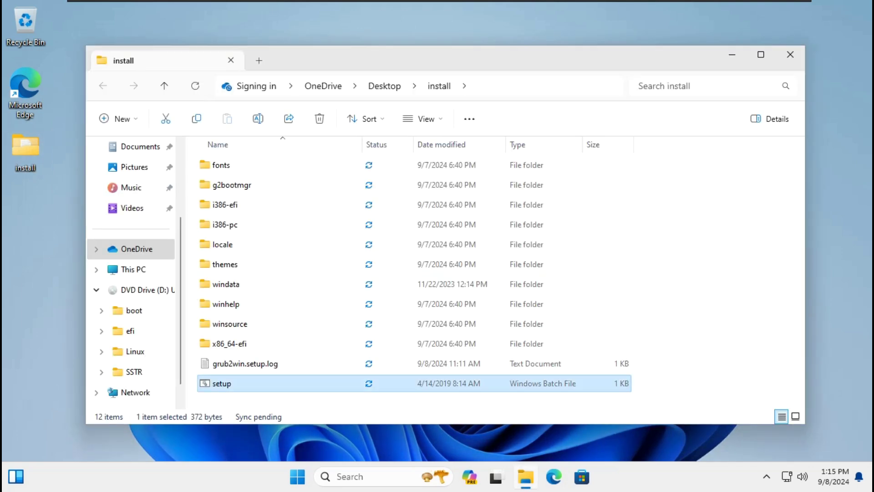
right_click(364, 383)
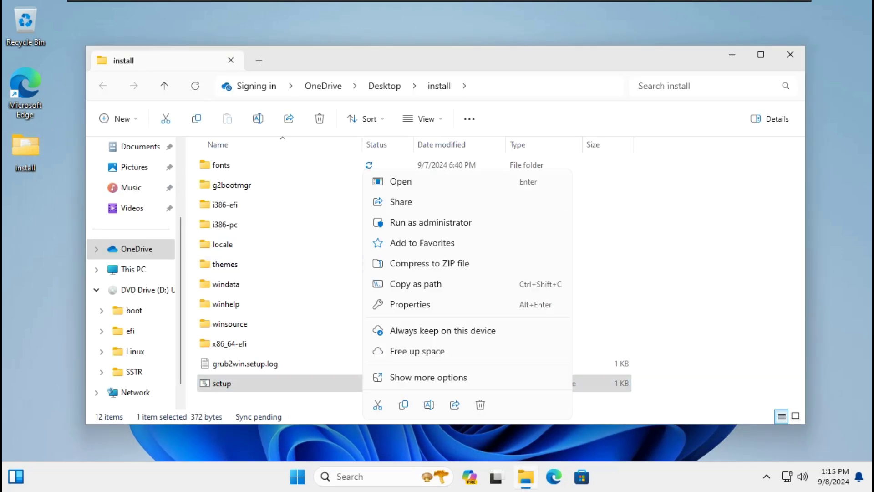
click(430, 222)
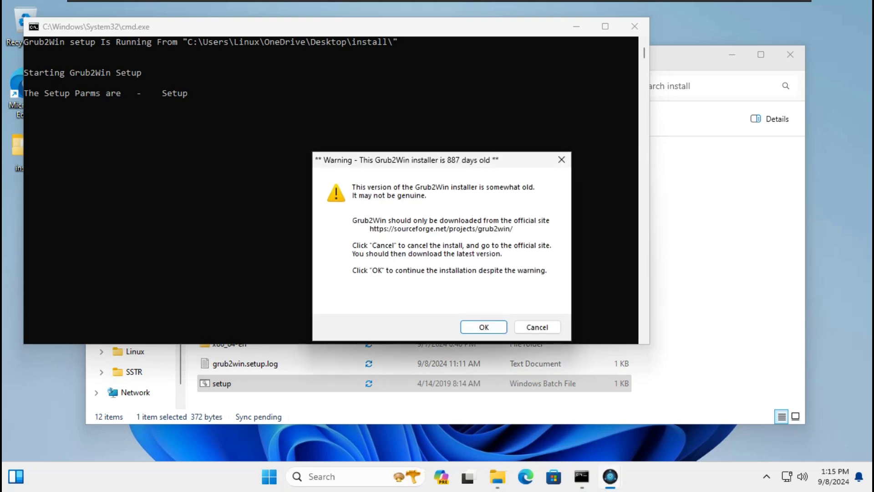
- Install Grub2Win despite the installer age warning, keeping the desktop shortcut and run-after-setup options, and close the setup program and install folder
key(Return)
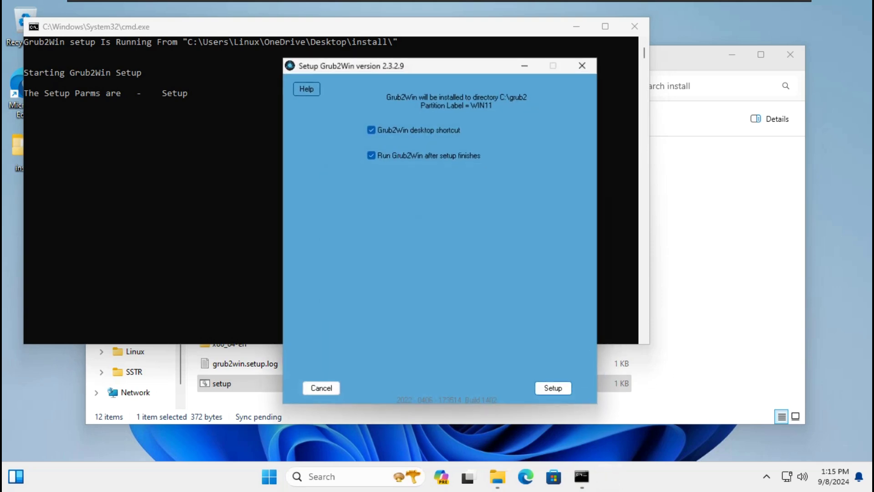
key(Return)
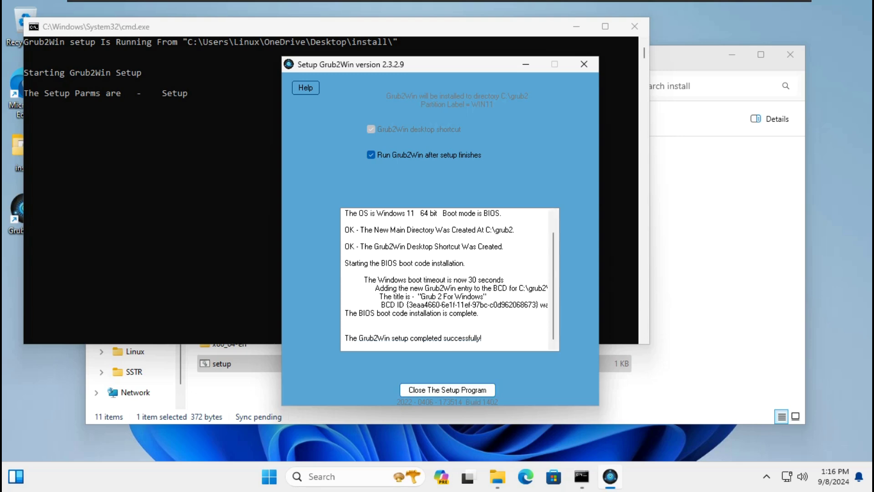
click(447, 390)
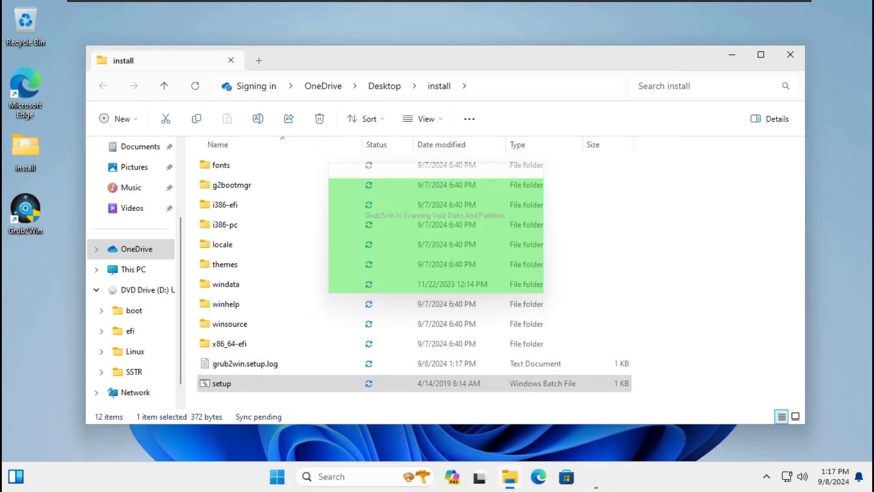
click(790, 54)
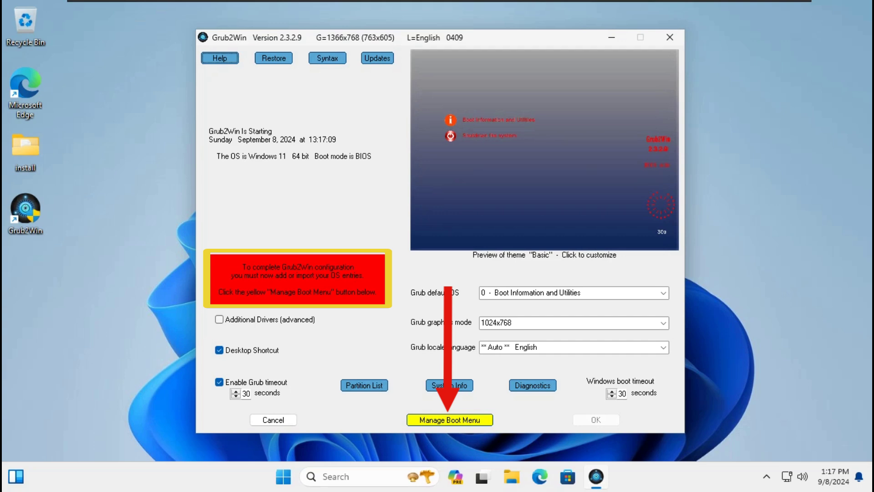
- Add a reboot entry titled Reboot Your System to the Grub2Win boot menu, apply the configuration and close the run report
click(450, 420)
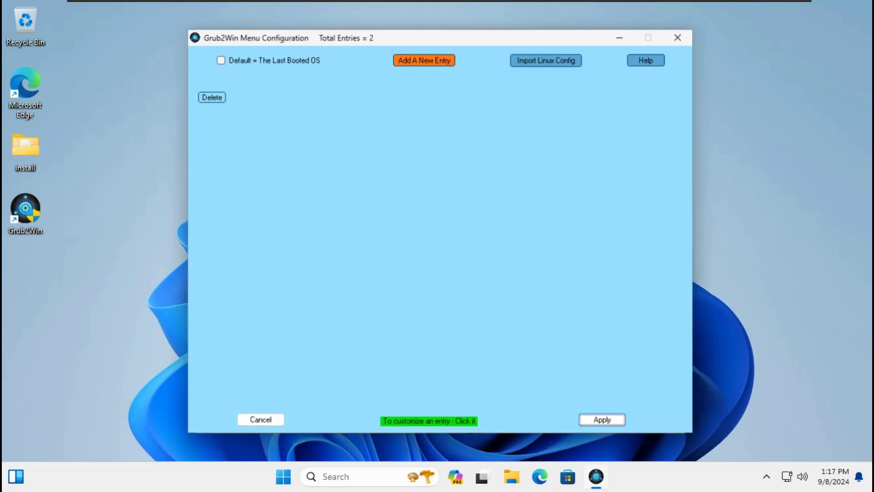
click(425, 60)
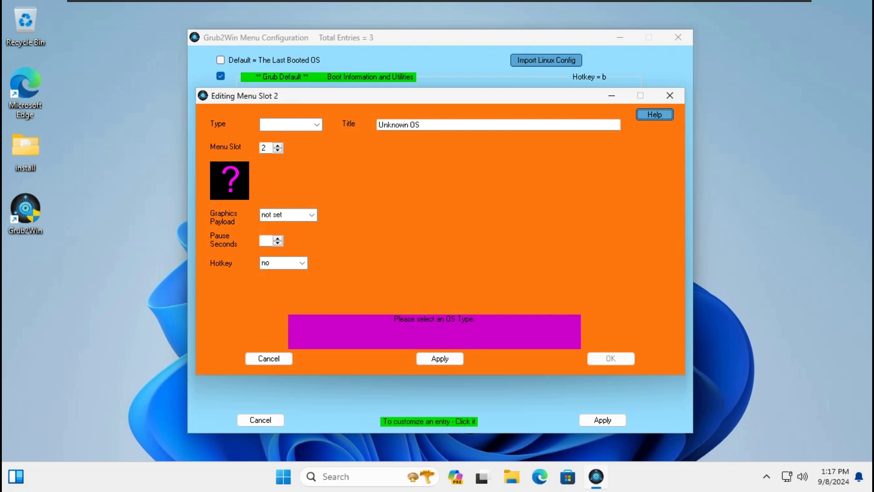
click(316, 125)
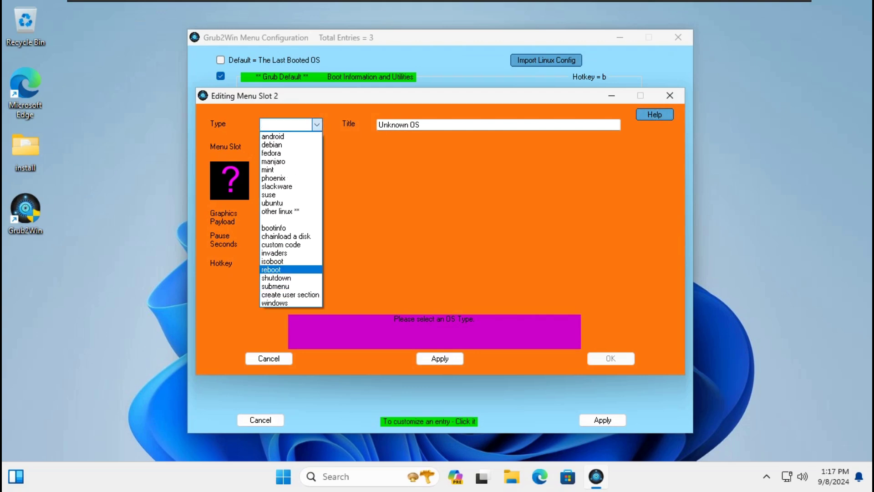
click(271, 269)
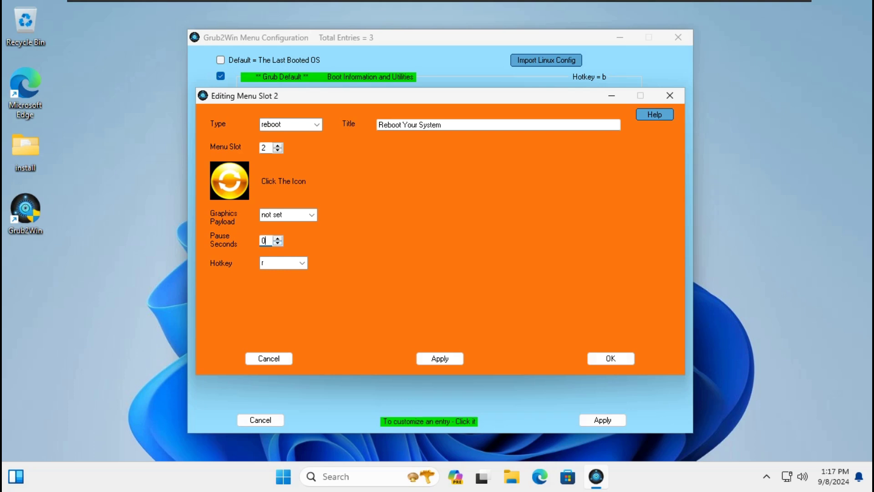
click(610, 358)
click(602, 420)
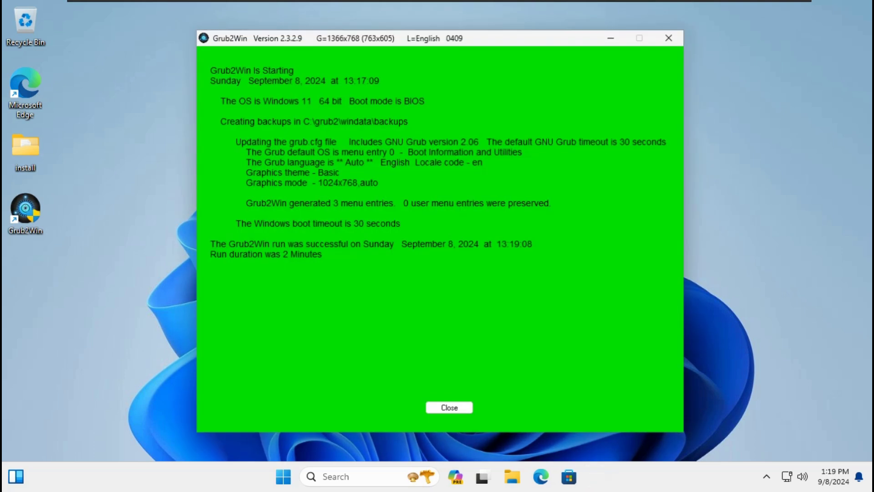
click(449, 409)
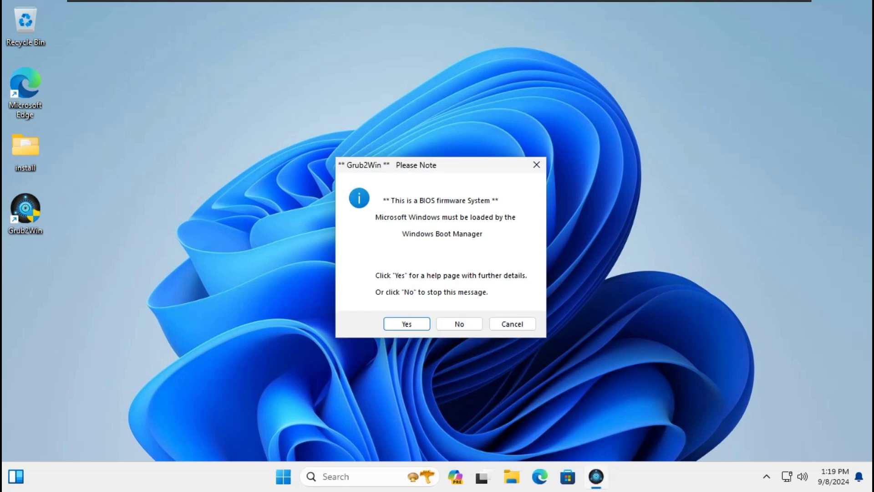
- View the BIOS System Boot help page offered by the firmware notice and close the browser
key(Return)
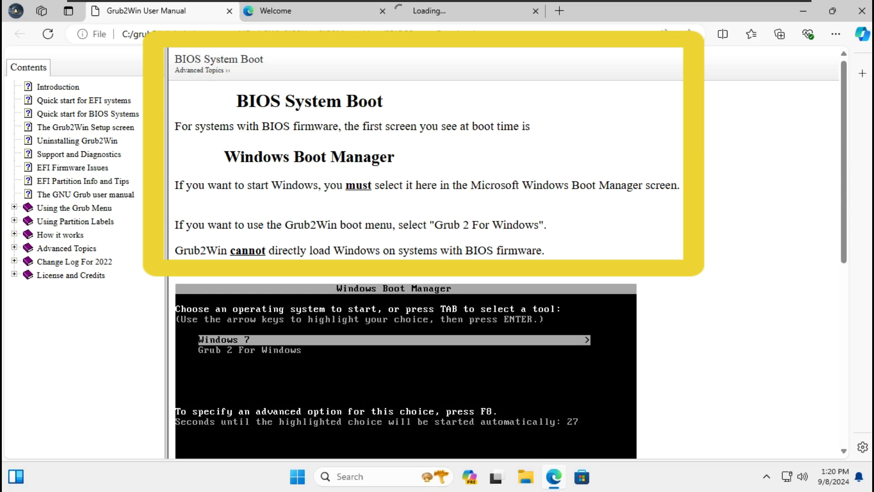
click(536, 10)
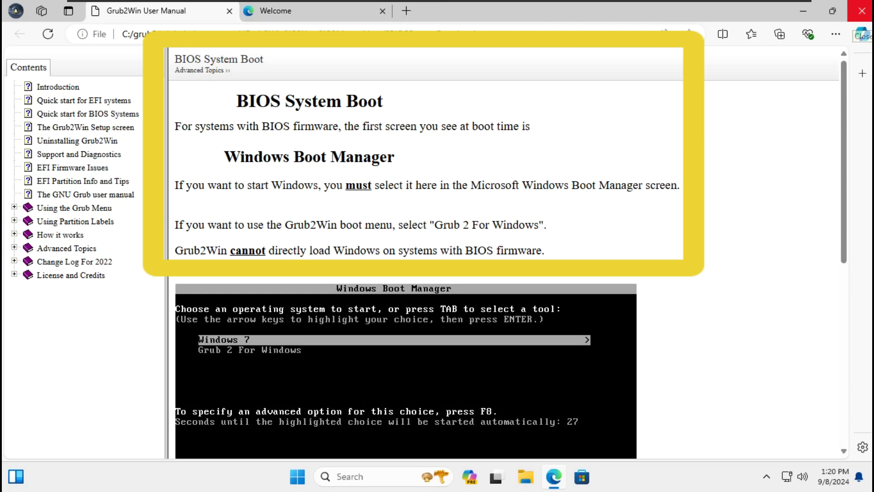
click(862, 10)
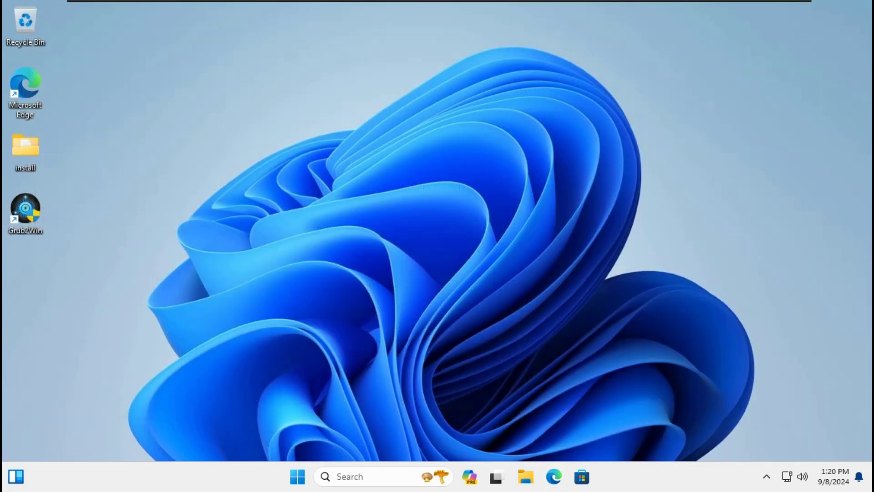
- Restart the computer and start Grub 2 For Windows from the Windows Boot Manager
key(super)
click(597, 432)
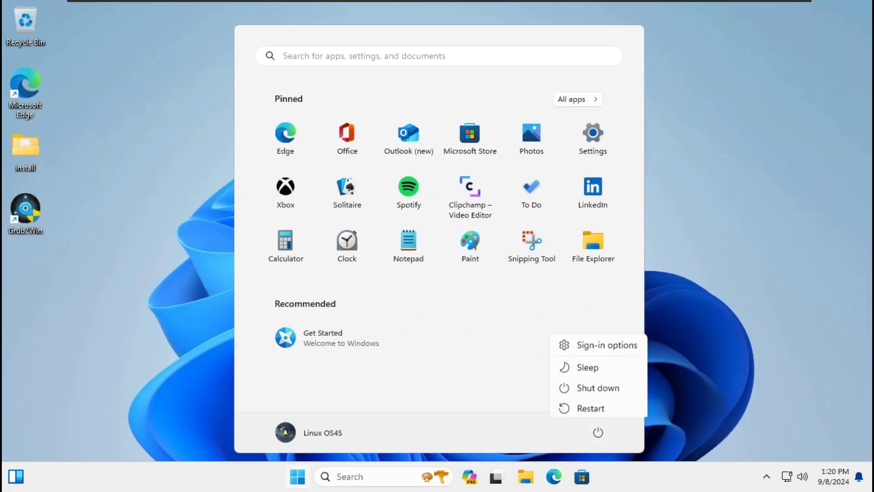
click(590, 404)
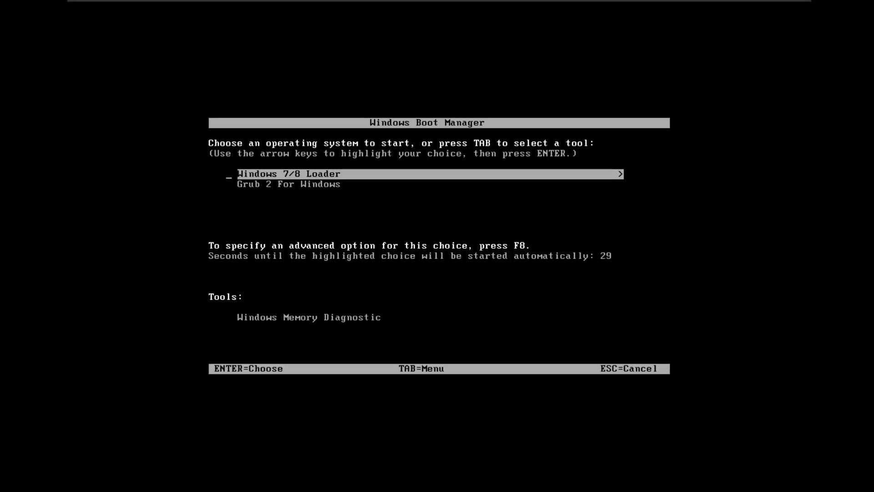
key(Down)
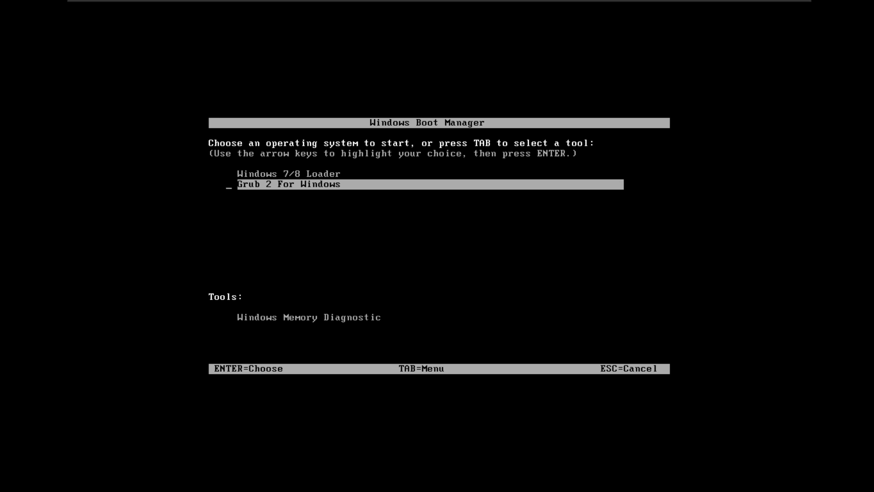
key(Up)
key(Down)
key(Return)
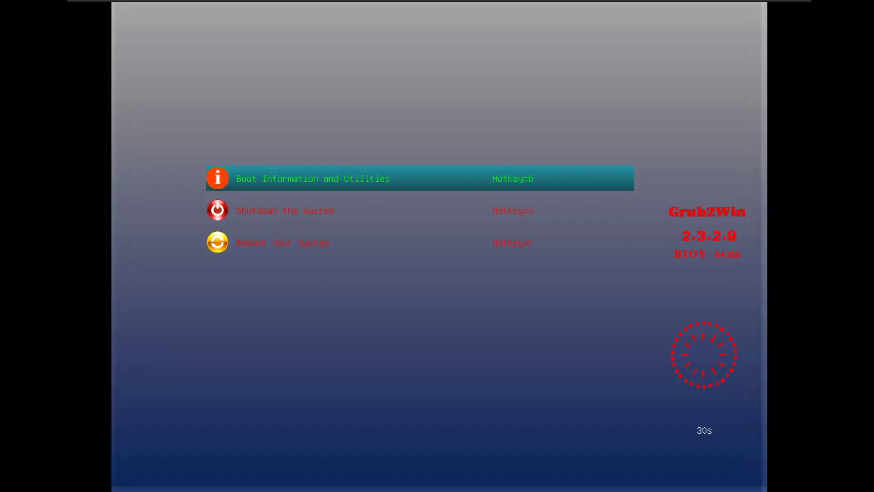
- Look through the Grub2Win boot menu, open Boot Information and Utilities, and start Windows Rescue Boot
key(Down)
key(Down)
key(Up)
key(Up)
key(Return)
key(End)
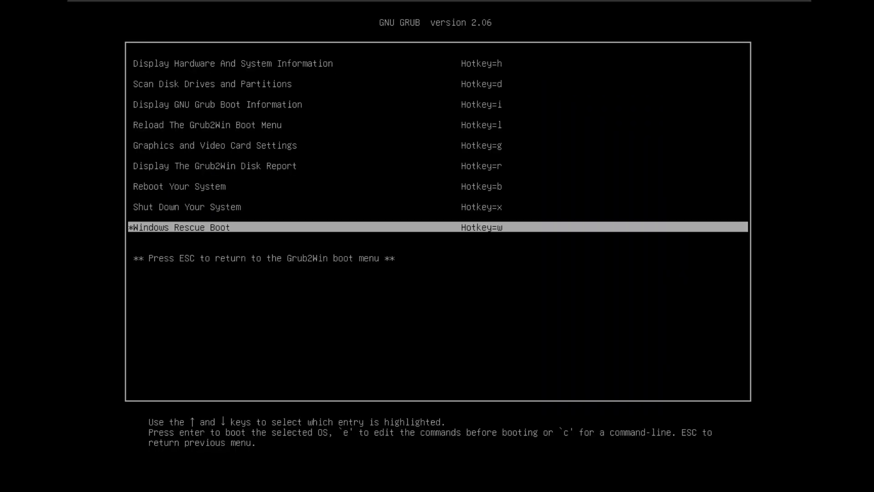
key(Return)
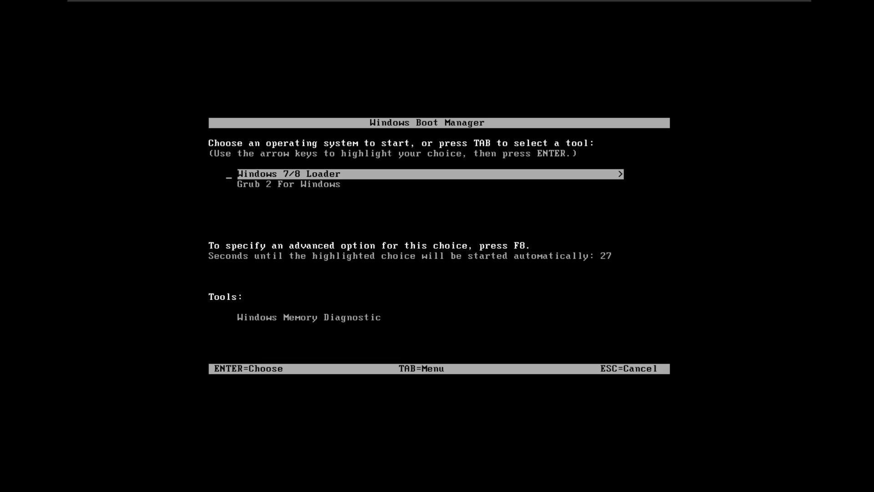
- Boot Windows with the Windows 7/8 Loader entry and dismiss the lock screen
key(Return)
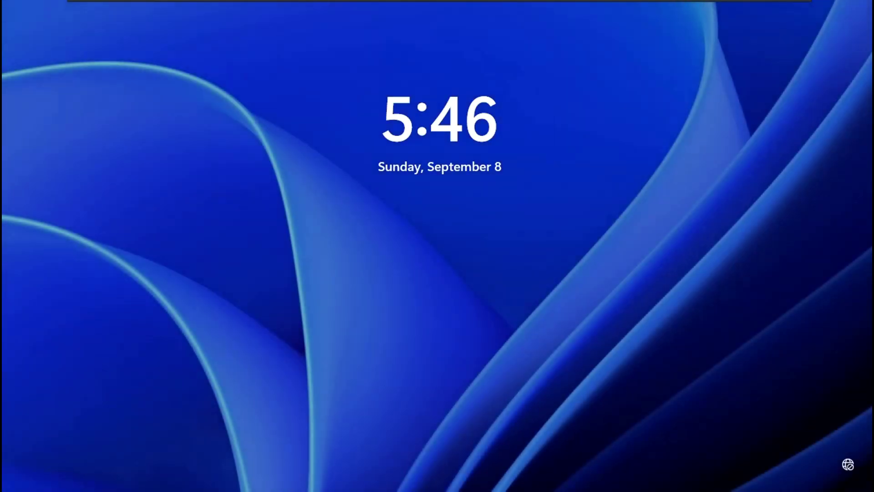
key(Return)
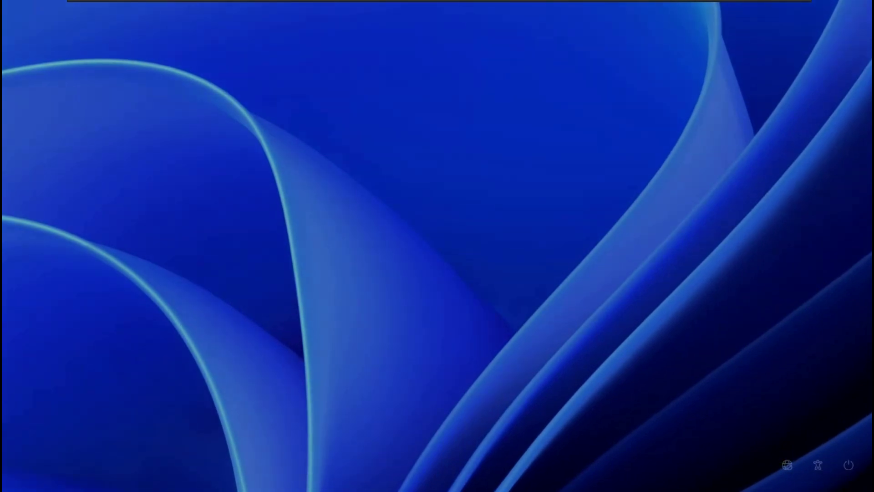